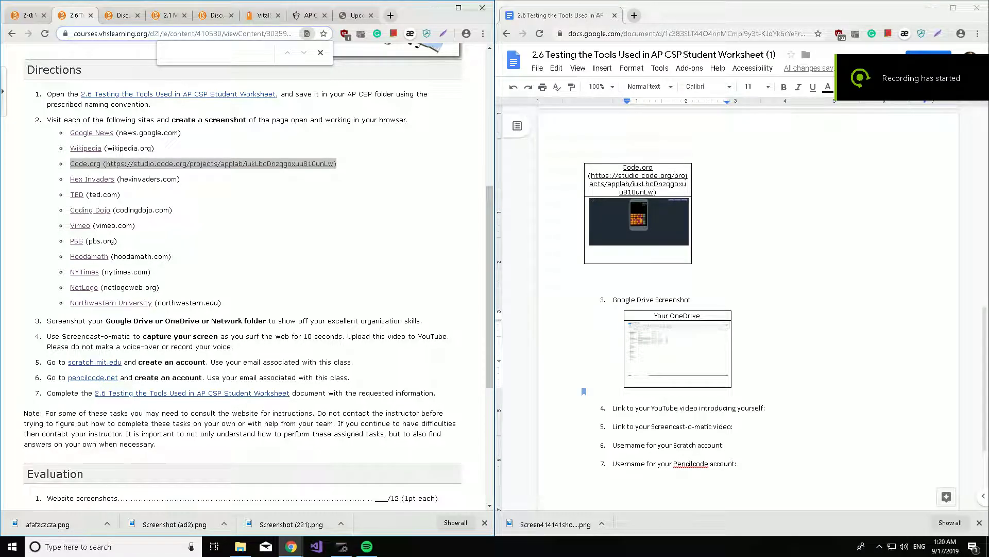
pyautogui.scroll(10, 743, 310)
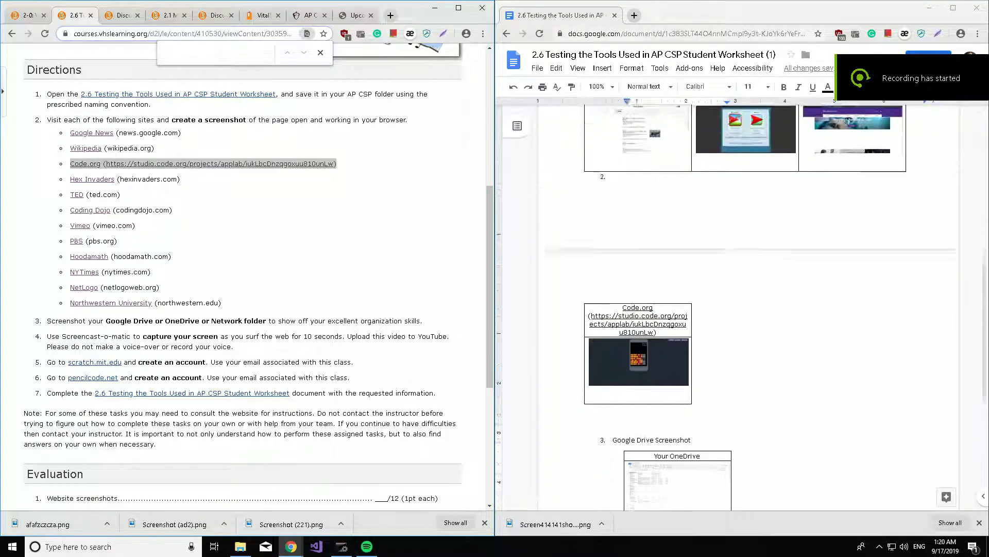
pyautogui.scroll(10, 743, 309)
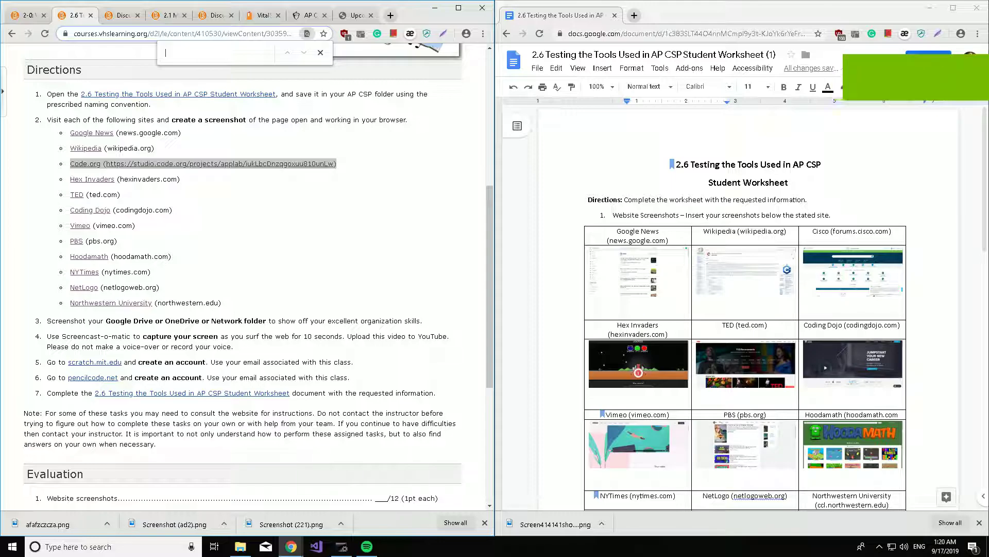
# - Open scratch.mit.edu and pencilcode.net in new tabs, switching to Scratch ahead of Pencil Code
pyautogui.click(93, 362)
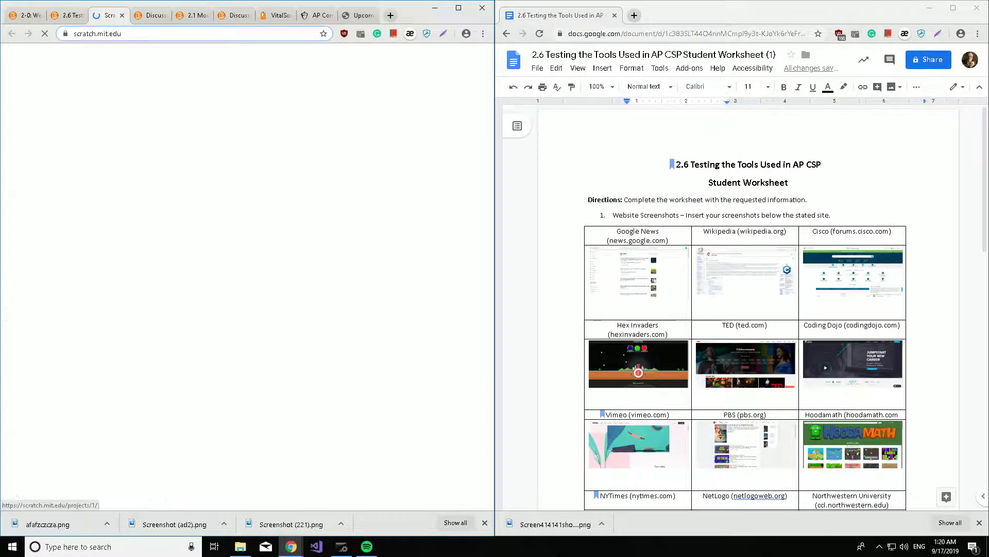
pyautogui.click(68, 15)
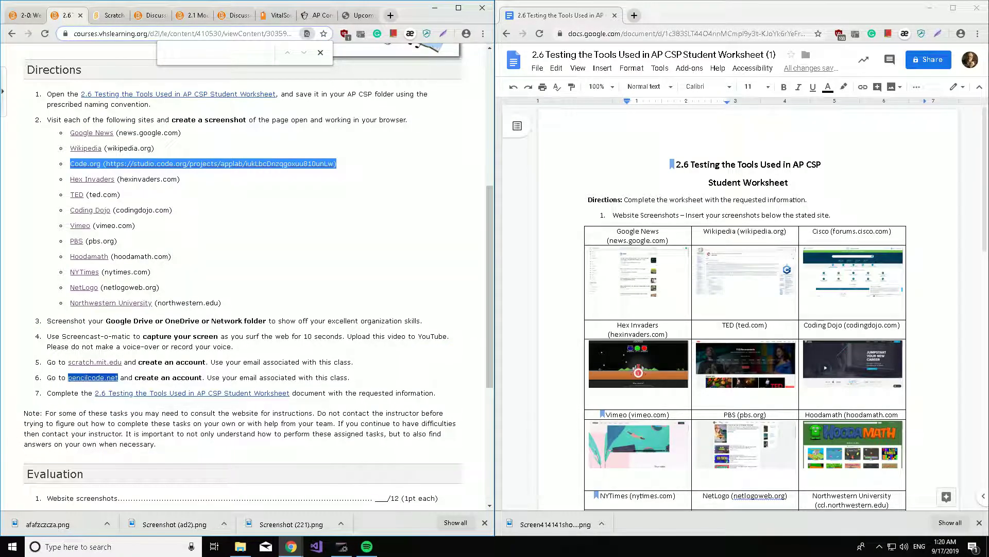
pyautogui.click(93, 377)
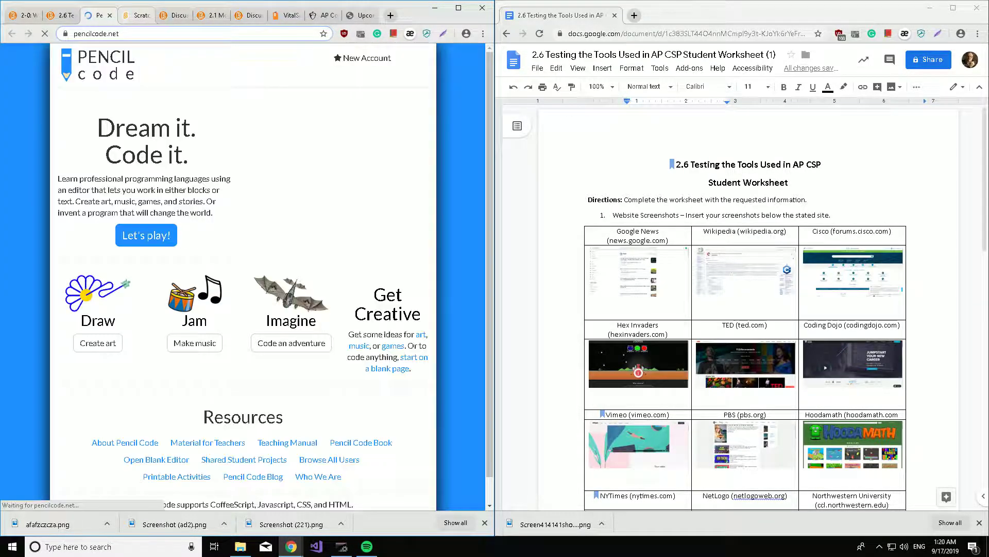
pyautogui.hotkey('ctrl', 'Tab')
pyautogui.hotkey('ctrl', 'shift', 'pageup')
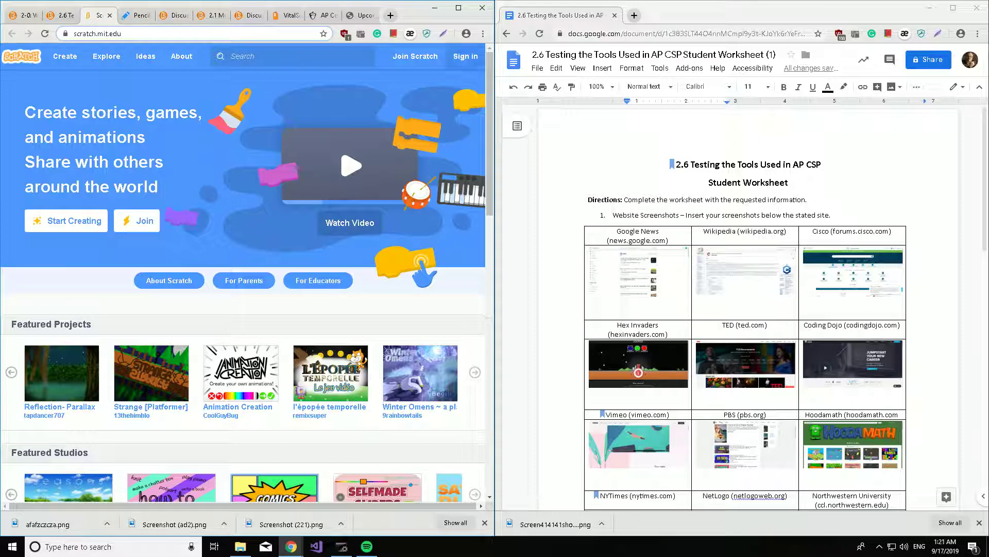
# - Join Scratch with an autofilled username and matching password, then advance to step two
pyautogui.click(415, 55)
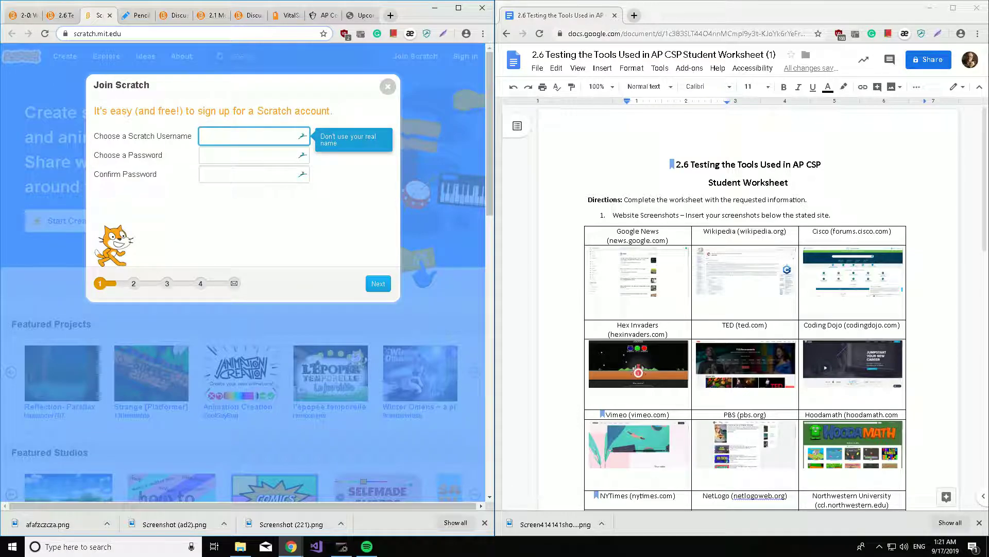
pyautogui.press('Down')
pyautogui.press('Down')
pyautogui.press('Return')
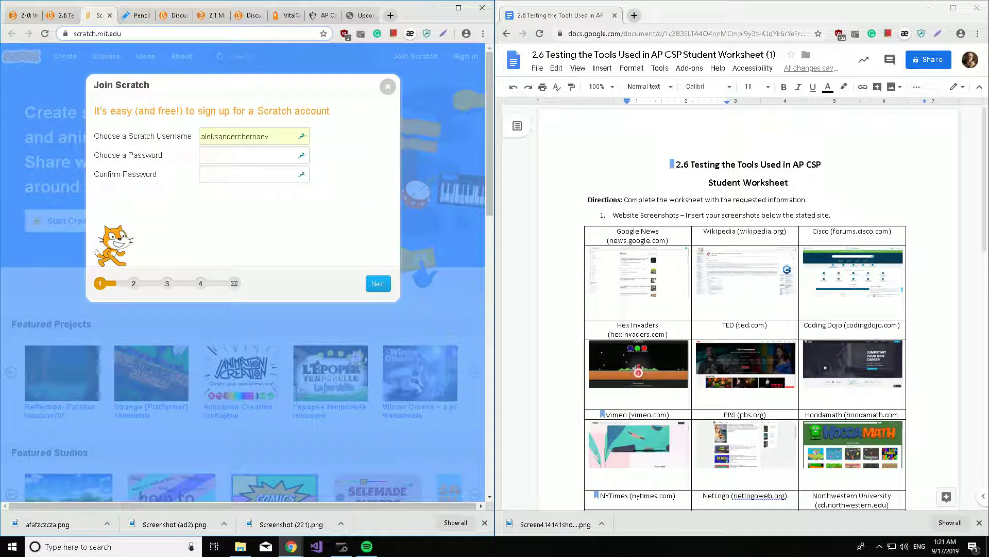
pyautogui.press('Tab')
pyautogui.press('Down')
pyautogui.press('Return')
pyautogui.click(378, 283)
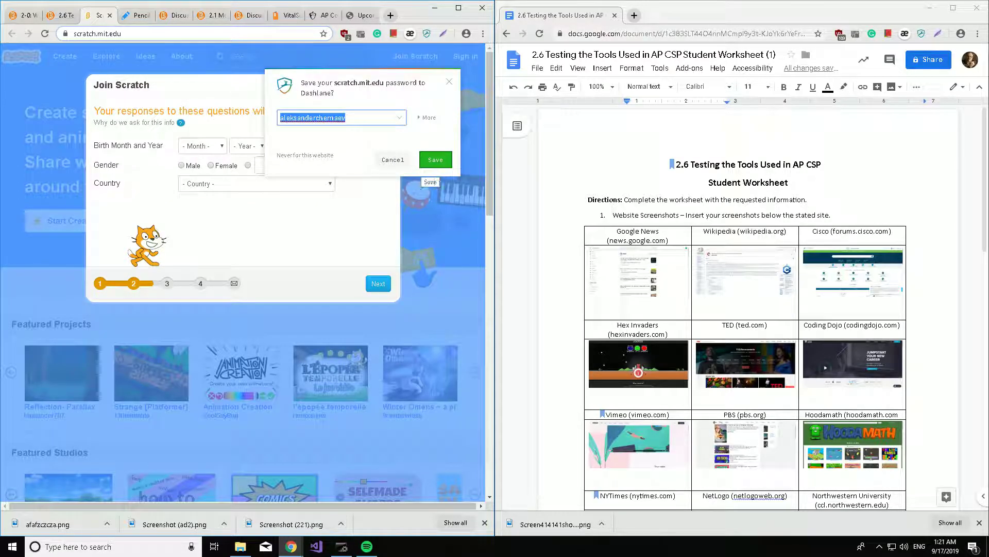
pyautogui.click(436, 160)
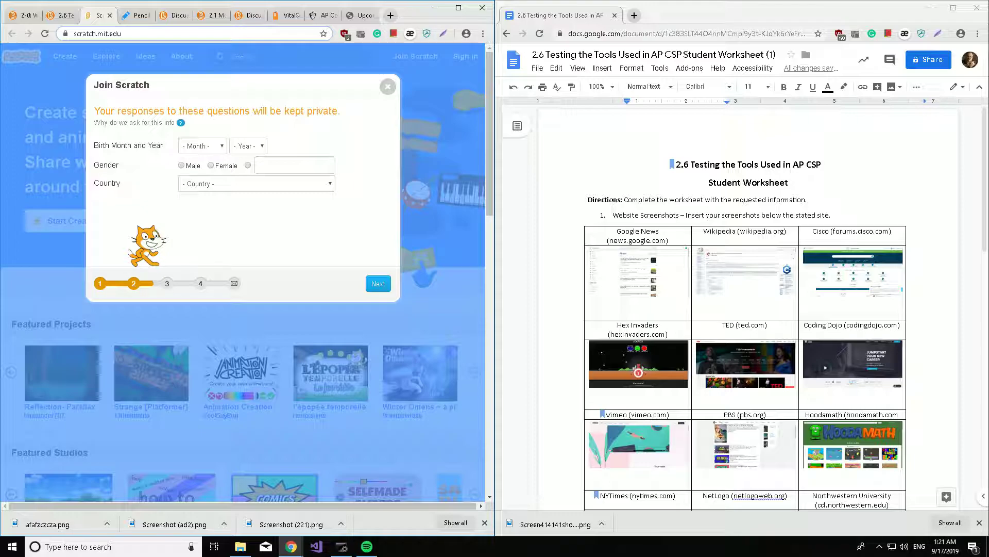
pyautogui.click(202, 146)
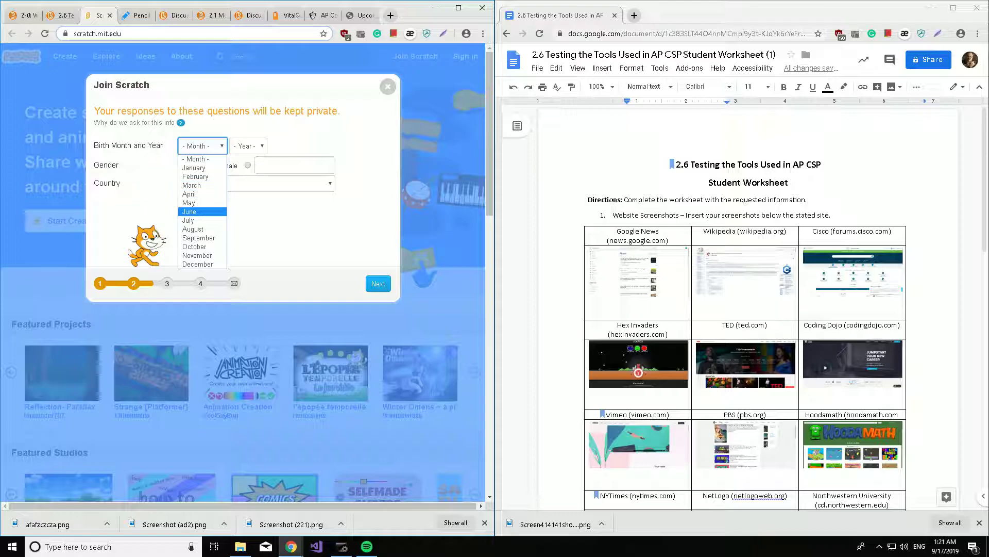
pyautogui.click(193, 229)
pyautogui.click(248, 146)
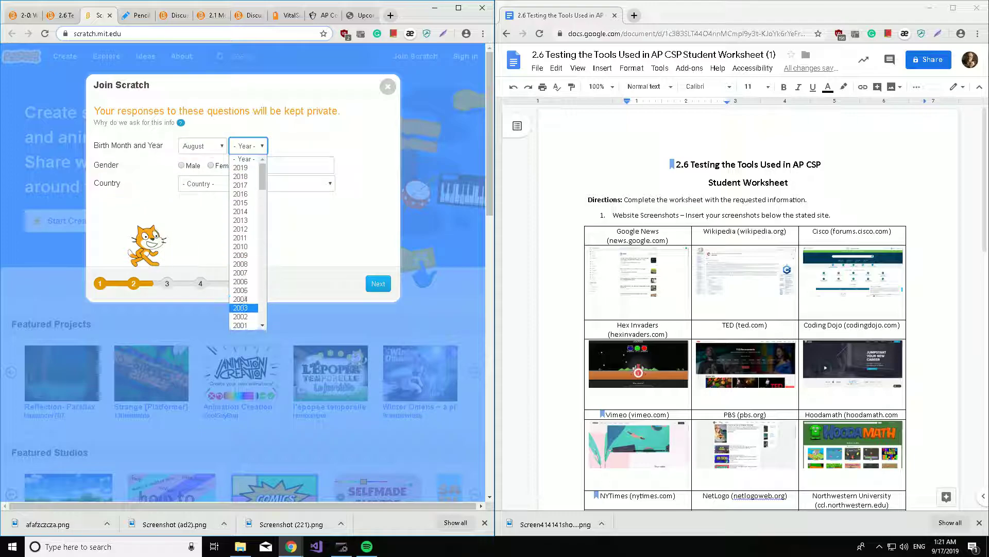
pyautogui.click(244, 310)
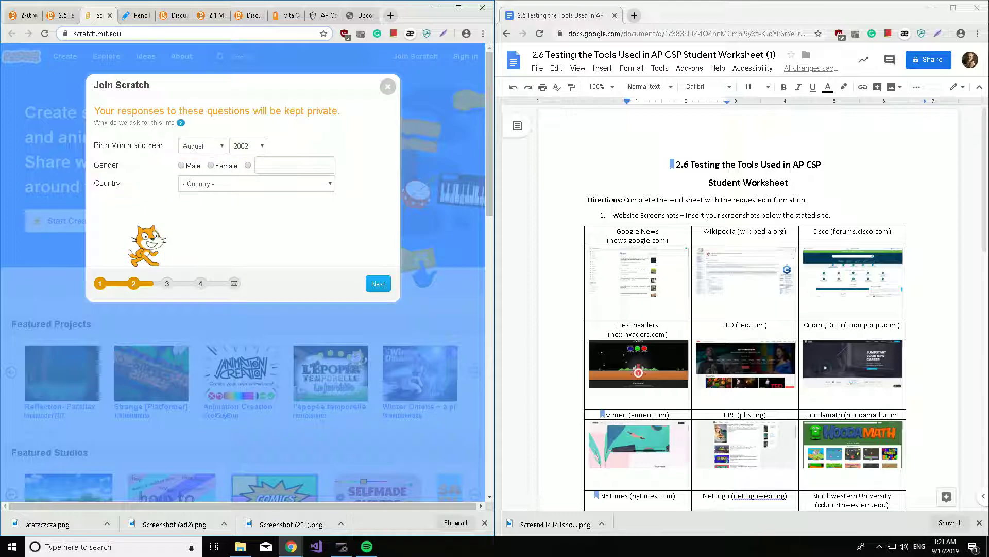
# - Select Male as gender, choose a country of residence and continue
pyautogui.click(181, 165)
pyautogui.click(255, 183)
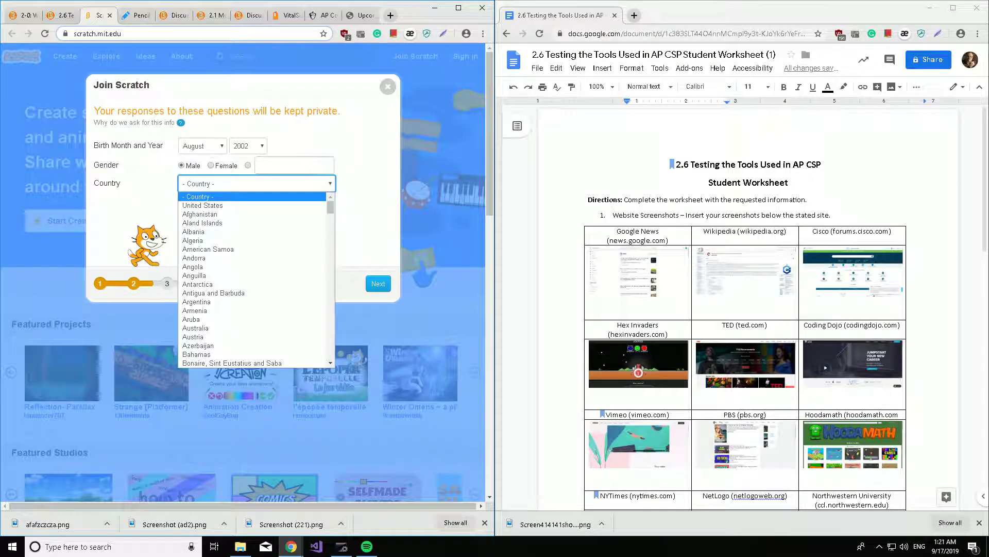
pyautogui.scroll(-3, 232, 293)
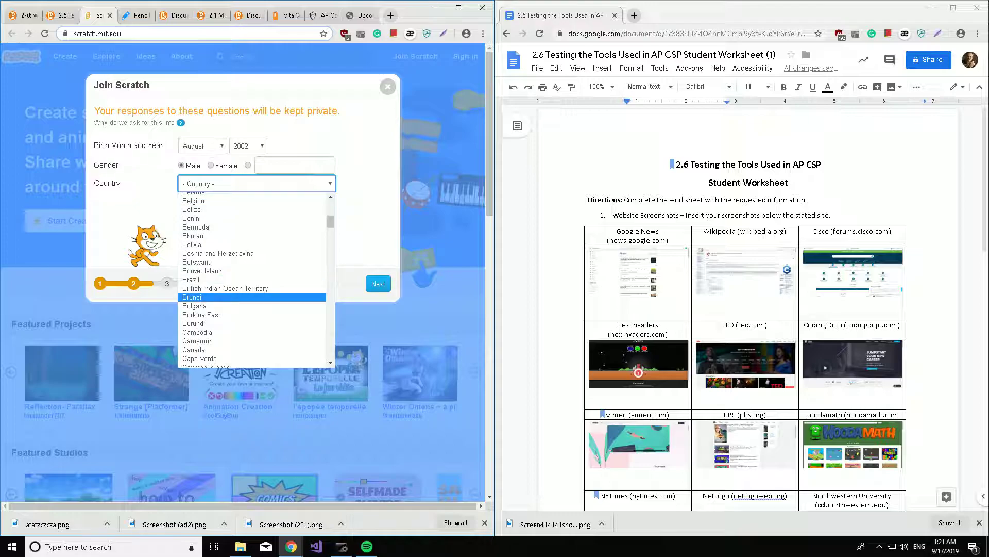
pyautogui.click(232, 298)
pyautogui.click(378, 283)
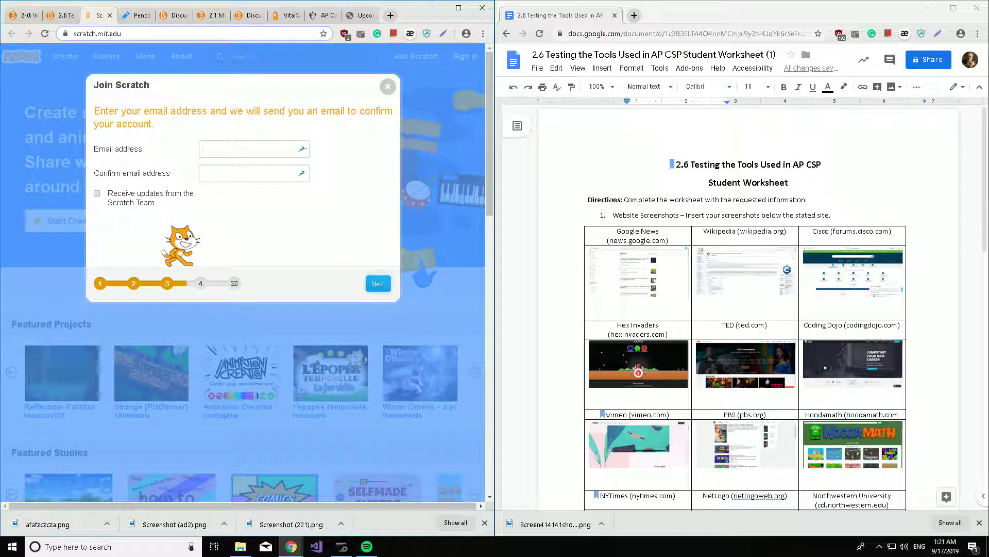
# - Enter and confirm the email address, opt in to updates, and dismiss the welcome screen
pyautogui.click(378, 283)
pyautogui.click(254, 148)
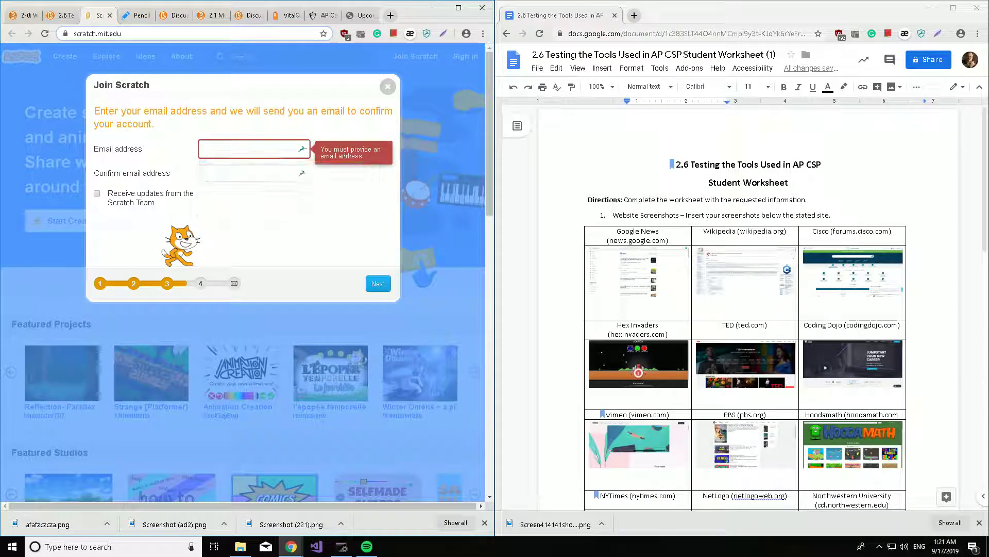
pyautogui.click(263, 198)
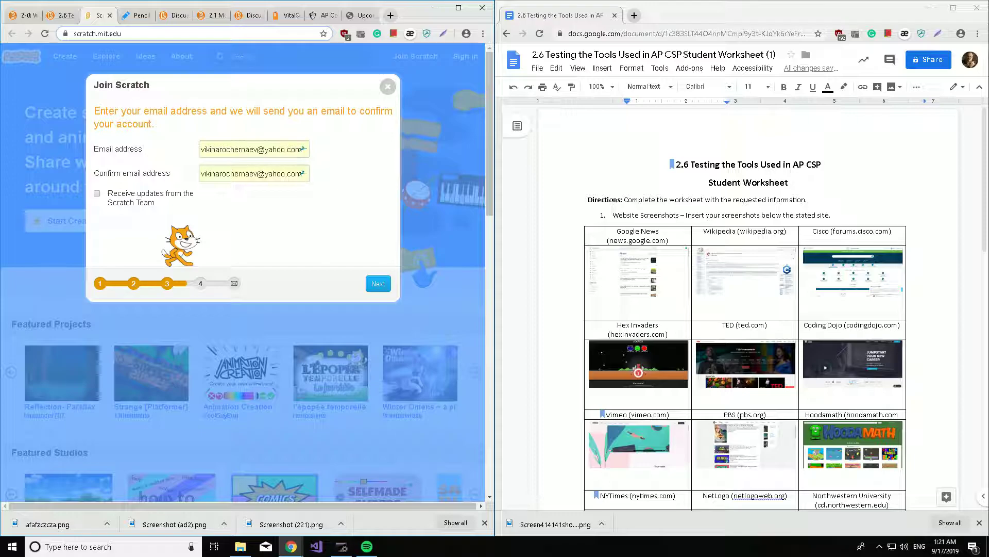
pyautogui.click(379, 283)
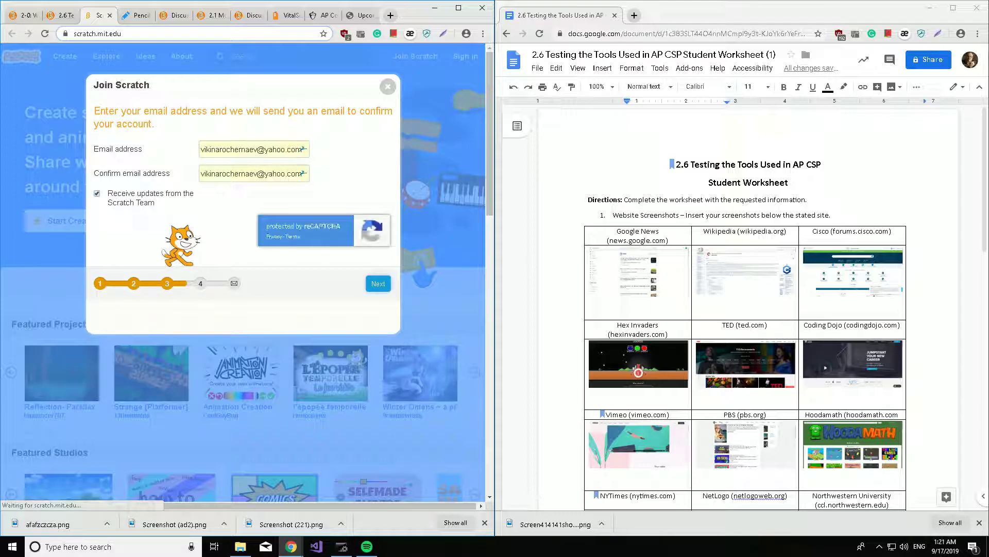
pyautogui.click(378, 283)
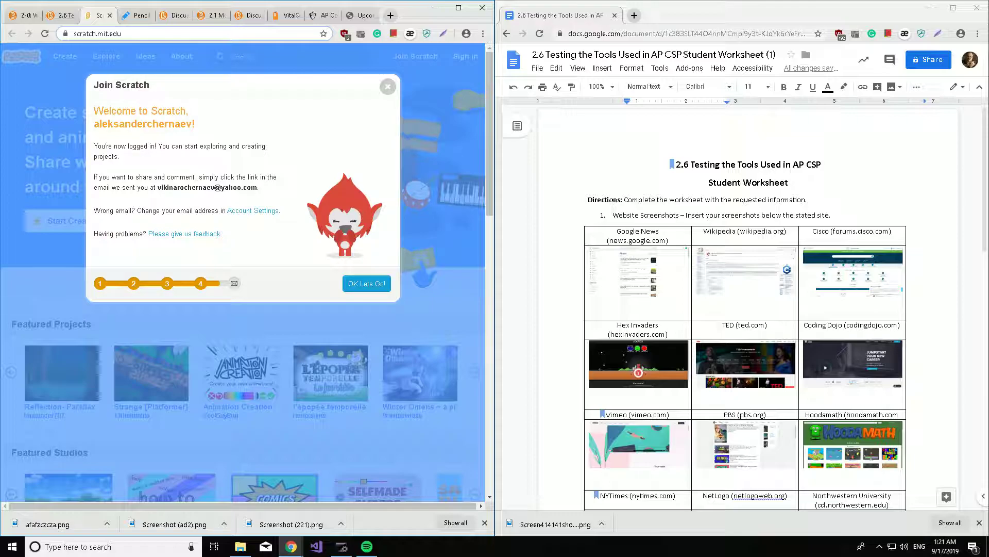
pyautogui.click(366, 283)
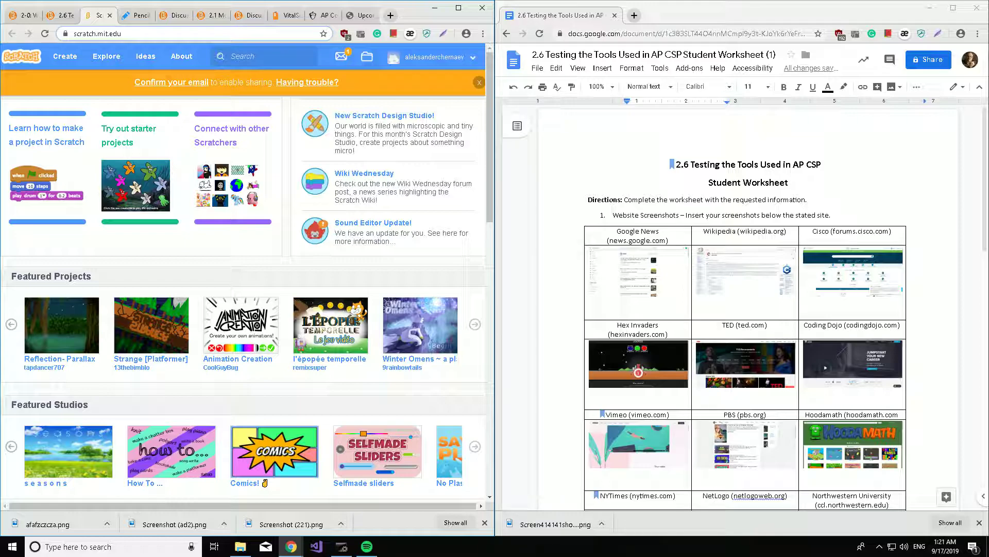
# - Search Google for 'intel new processors' in a new tab
pyautogui.click(391, 15)
pyautogui.write('in')
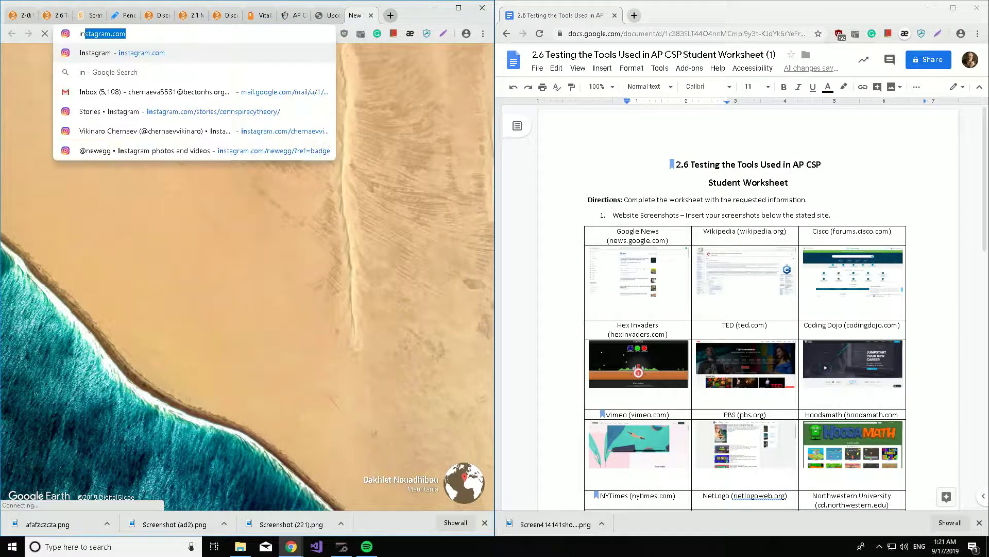
pyautogui.write('tel new proc')
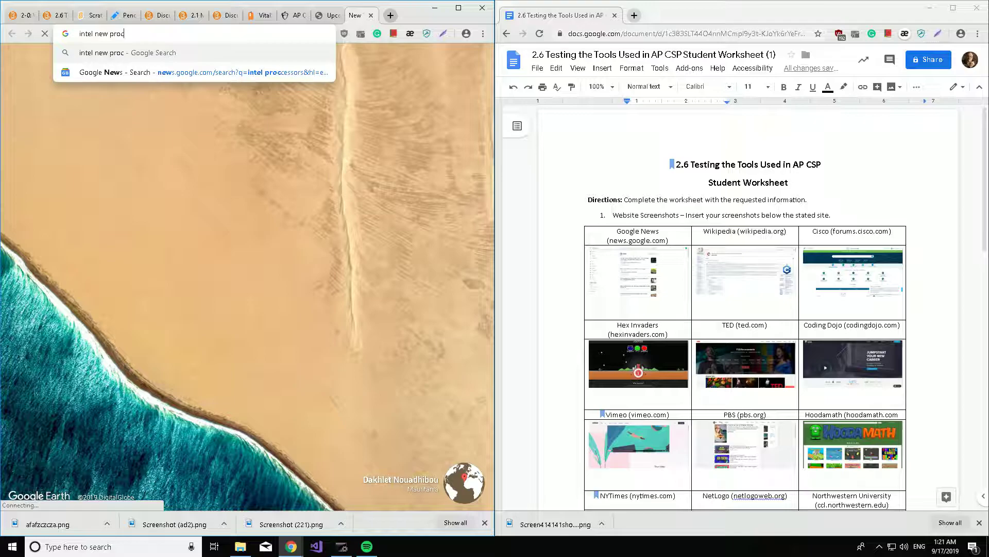
pyautogui.write('essor')
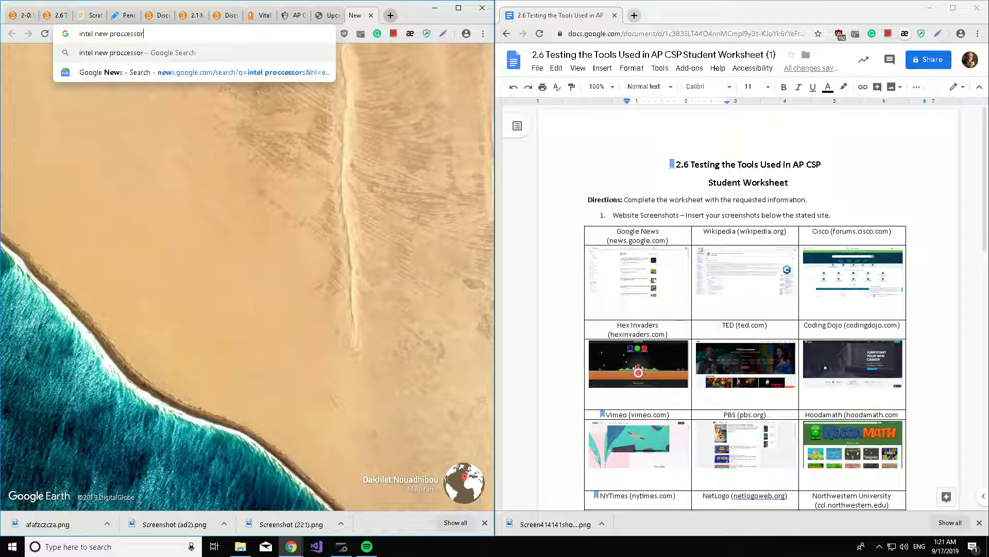
pyautogui.press('Return')
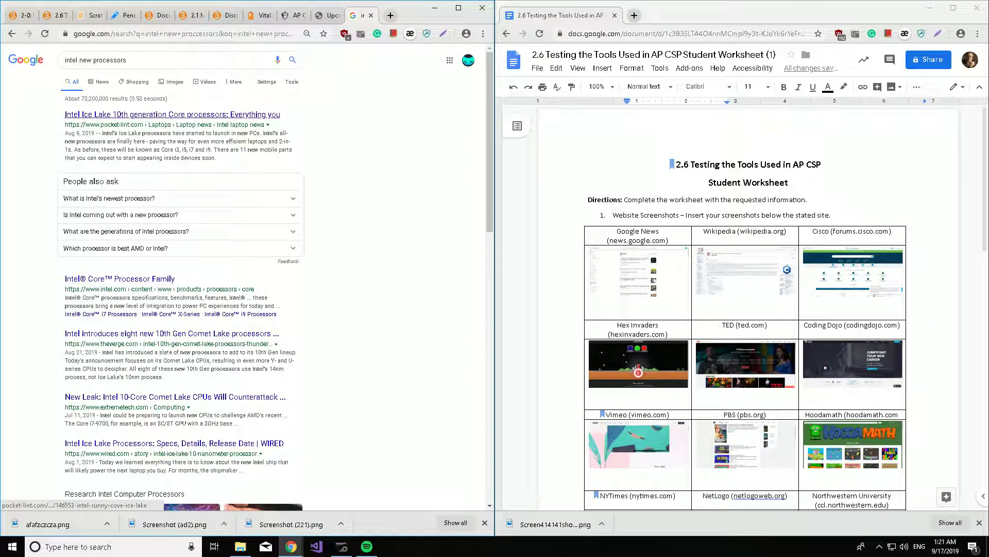
# - Open the Pocket-lint Ice Lake article, close the newsletter popup and select 'Ice Lake'
pyautogui.click(173, 114)
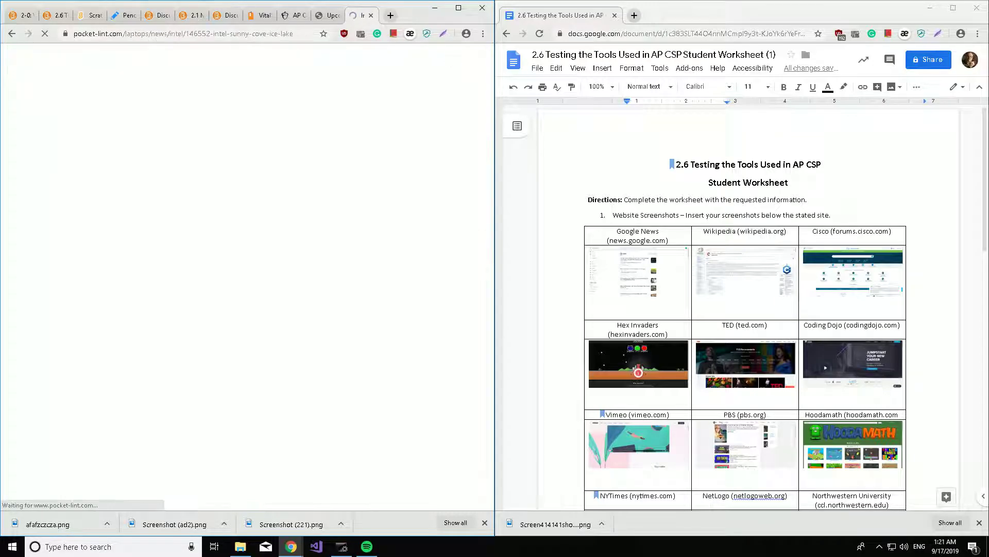
pyautogui.scroll(-5, 247, 310)
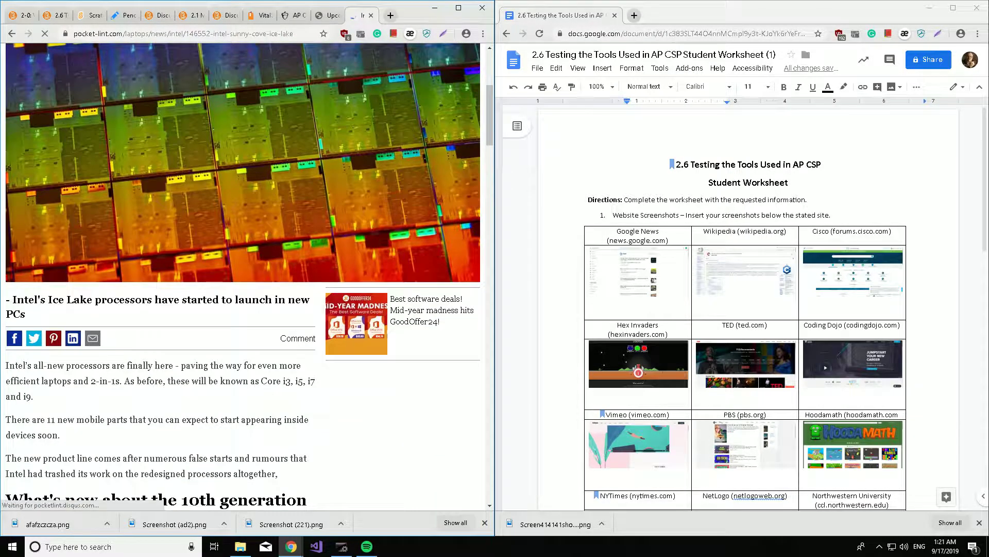
pyautogui.scroll(-5, 248, 309)
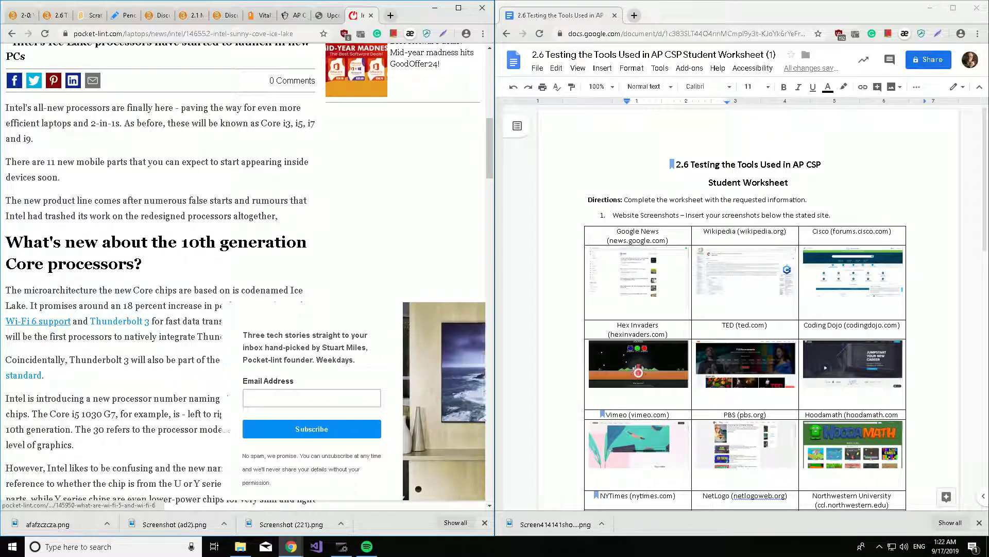
pyautogui.press('Escape')
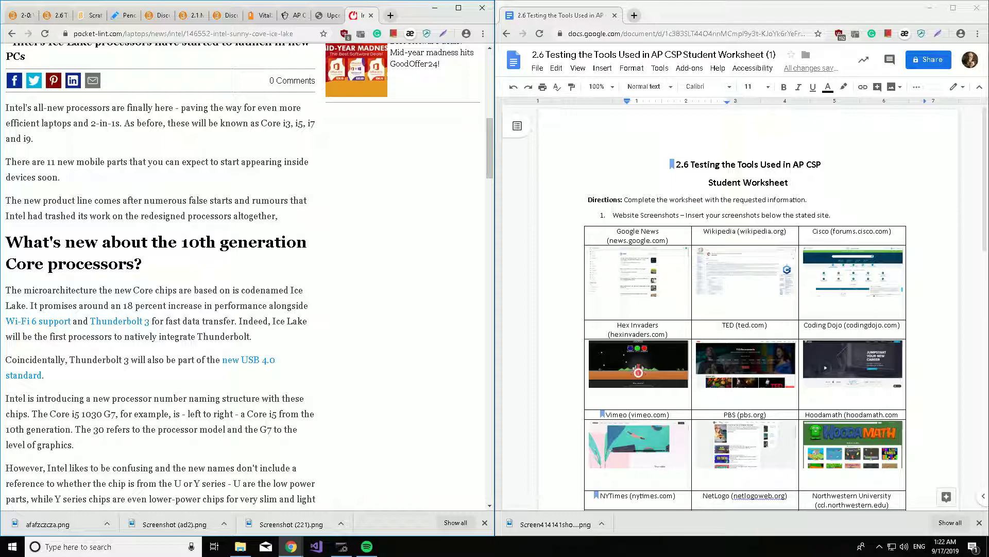
pyautogui.moveTo(276, 322); pyautogui.dragTo(306, 322)
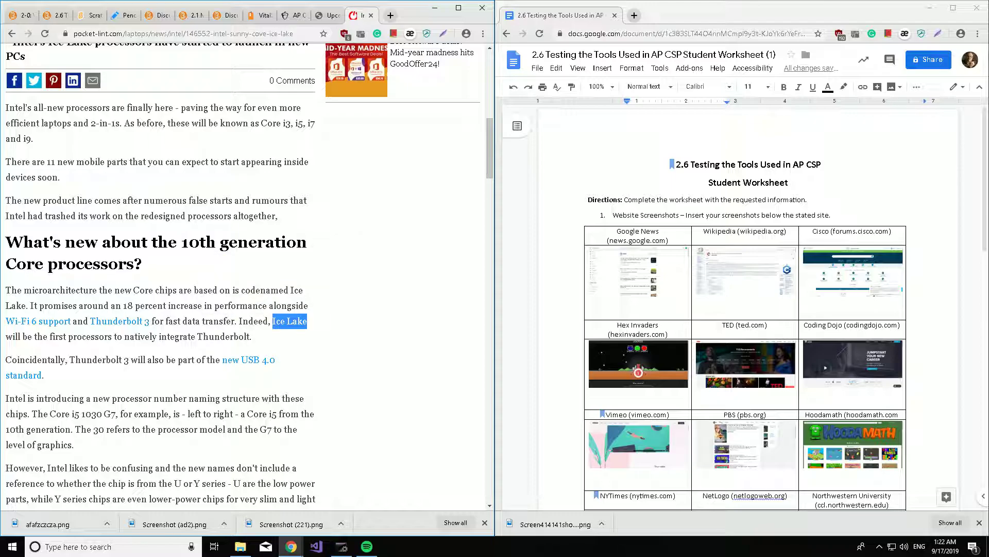
# - Copy the selected term, return to Google and search for 'Ice Lake intel'
pyautogui.hotkey('ctrl', 'c')
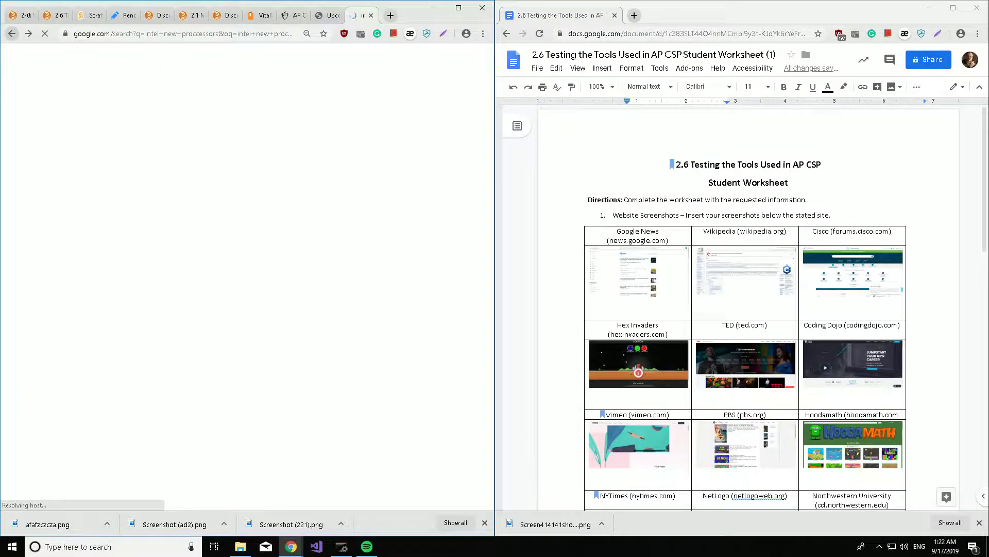
pyautogui.hotkey('alt', 'Left')
pyautogui.write('Ice Lake')
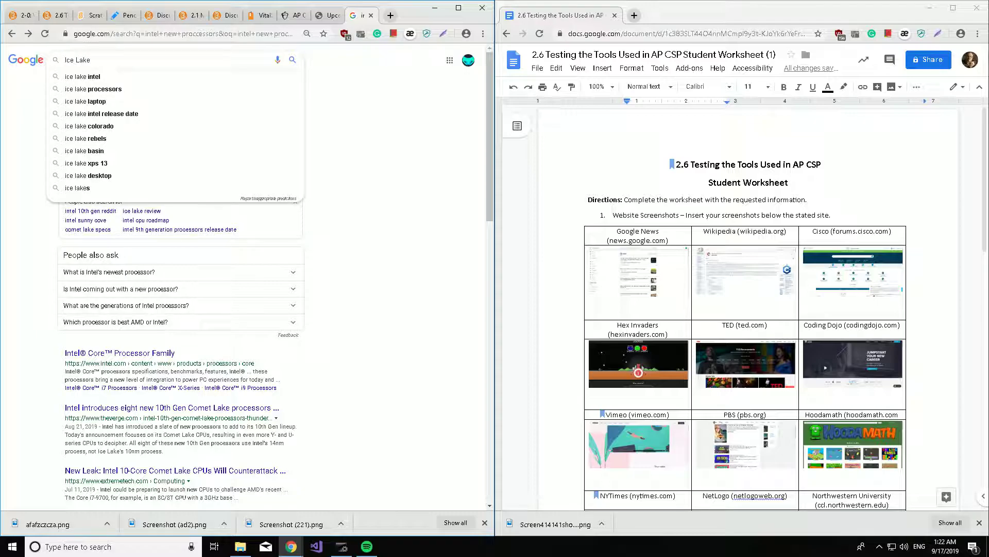
pyautogui.write(' intel')
pyautogui.press('Return')
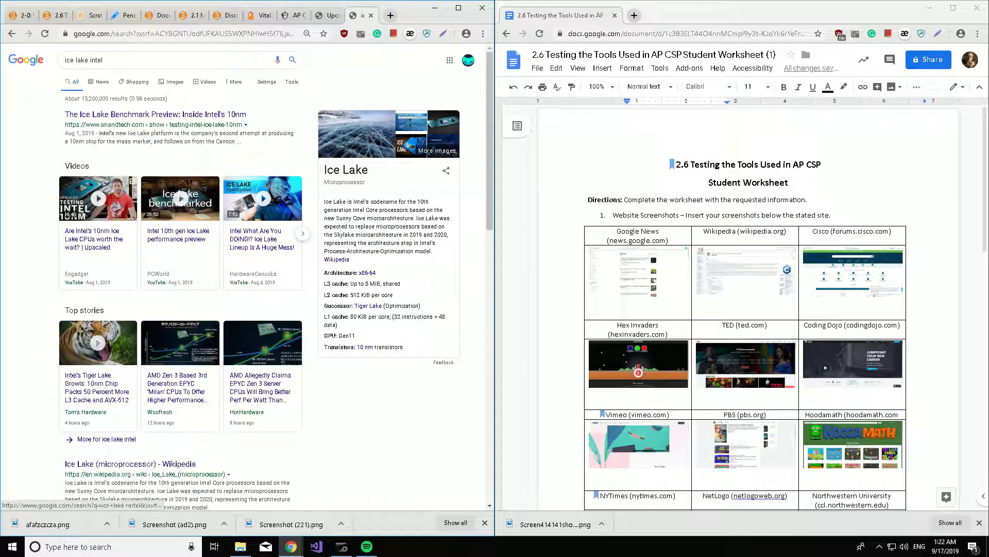